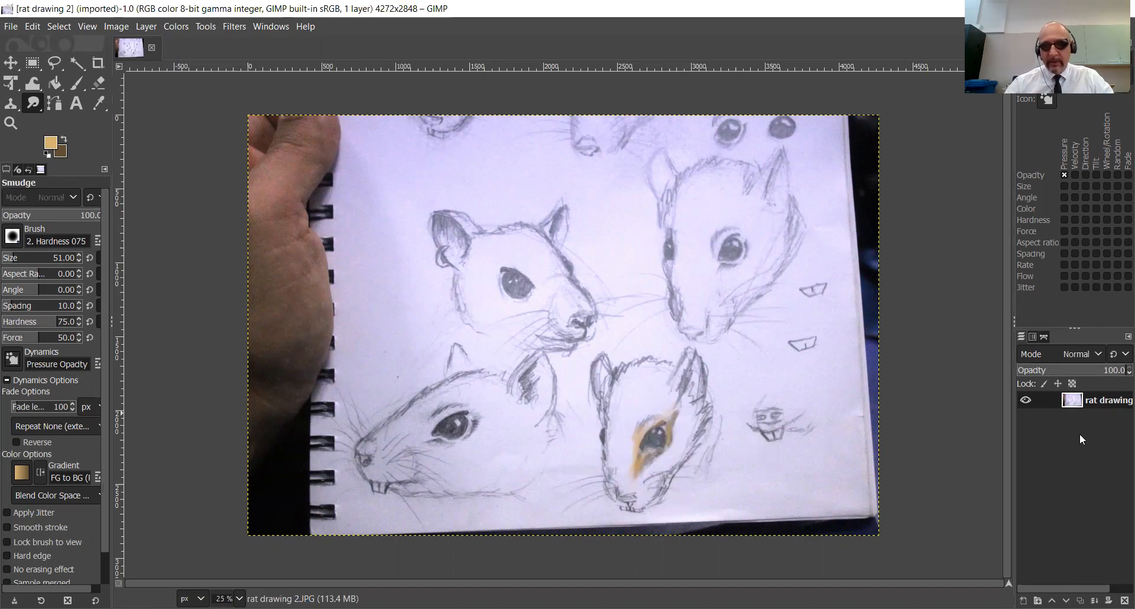
- Create a new transparent 4272 x 2848 px layer and place it beneath the rat drawing layer
click(1127, 337)
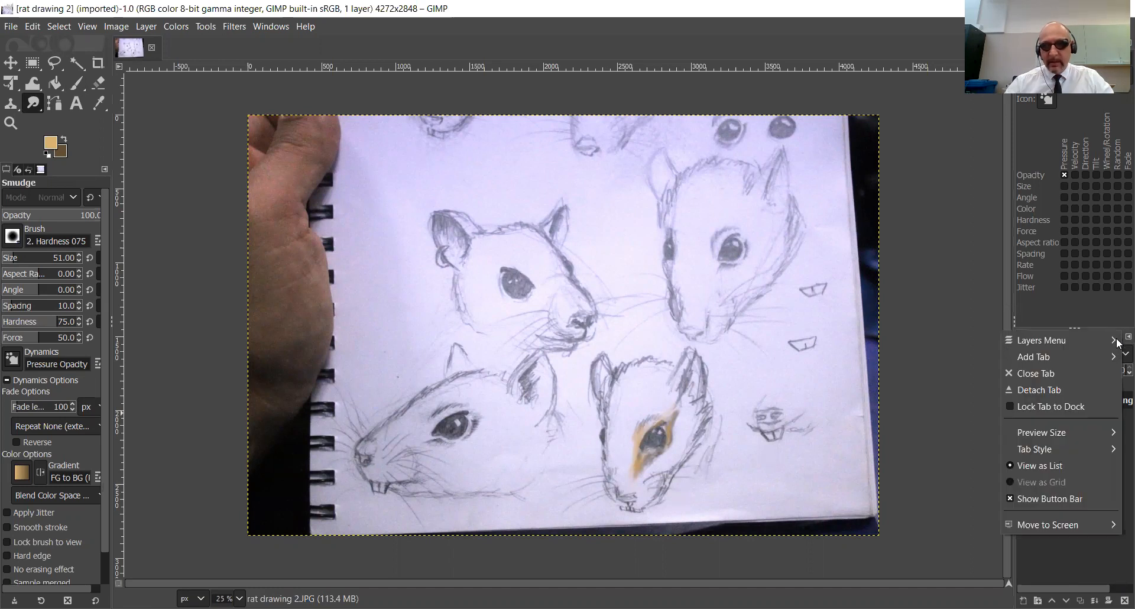
mouse_move(1033, 341)
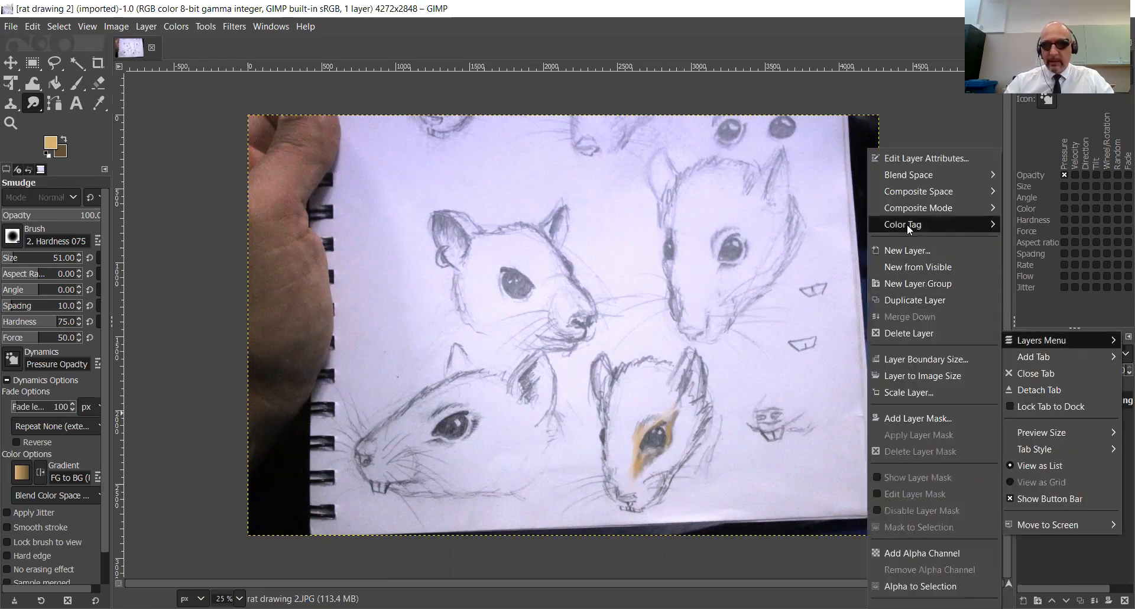
click(912, 248)
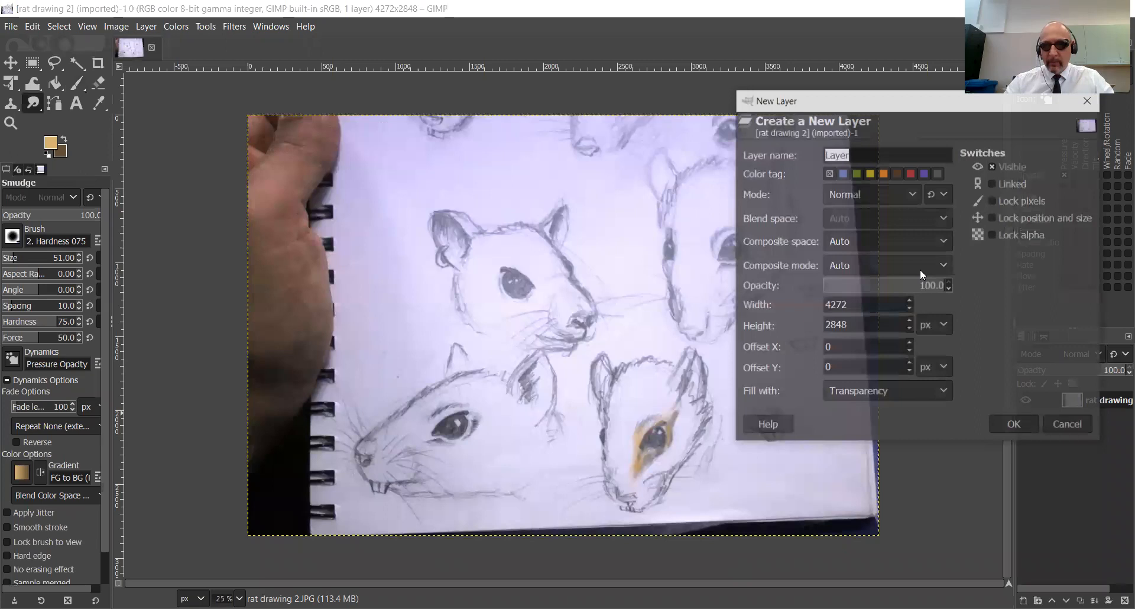
click(1024, 425)
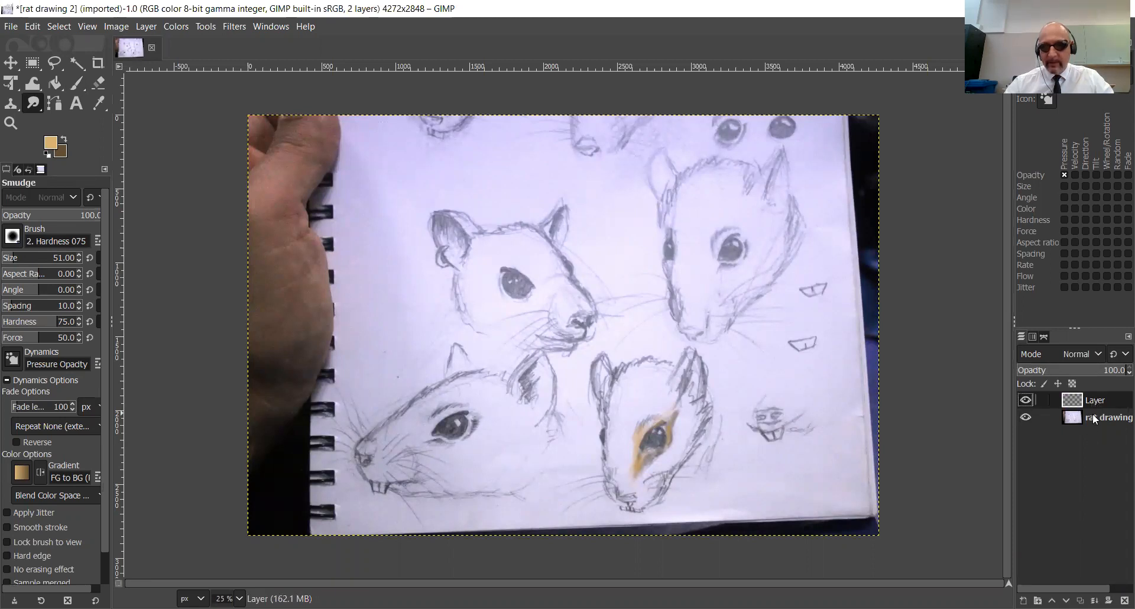
drag(1092, 413, 1092, 403)
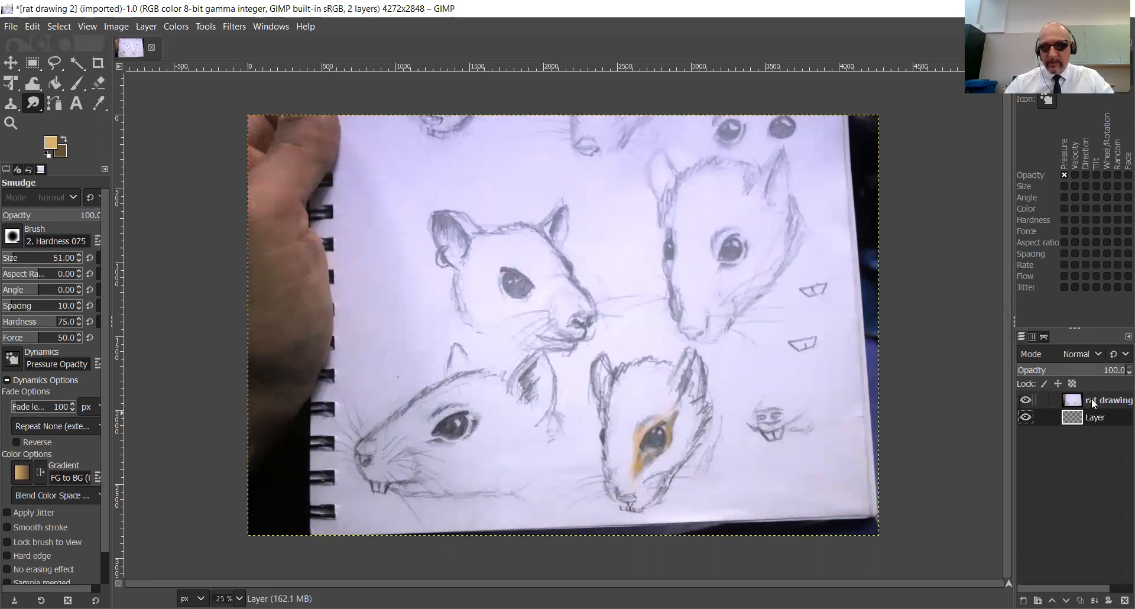
- Set the rat drawing layer's blend mode to Multiply
click(1093, 399)
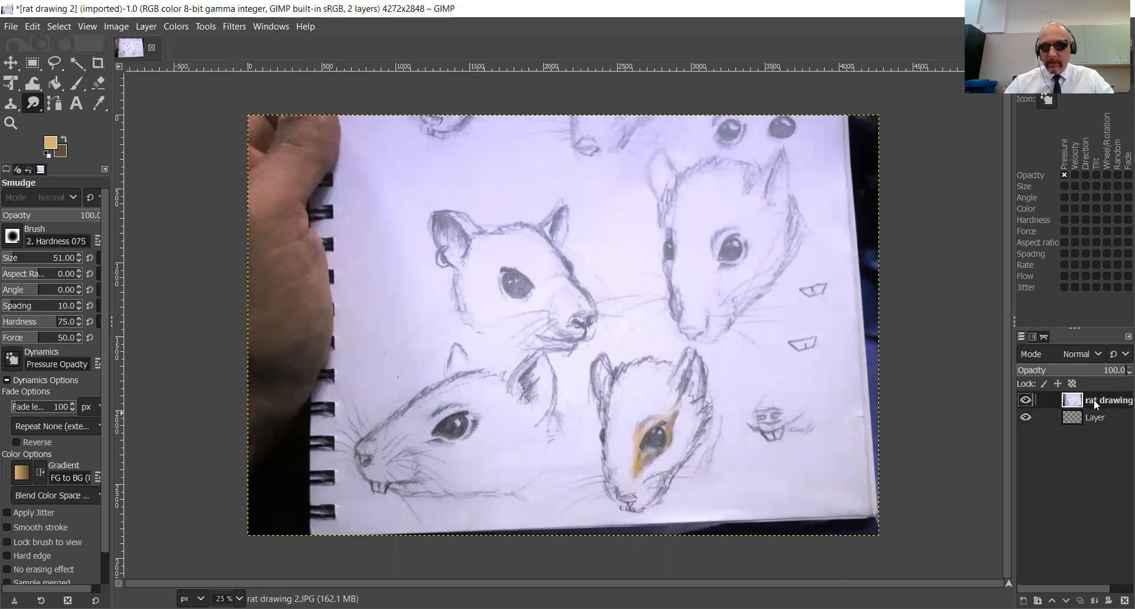
click(1099, 354)
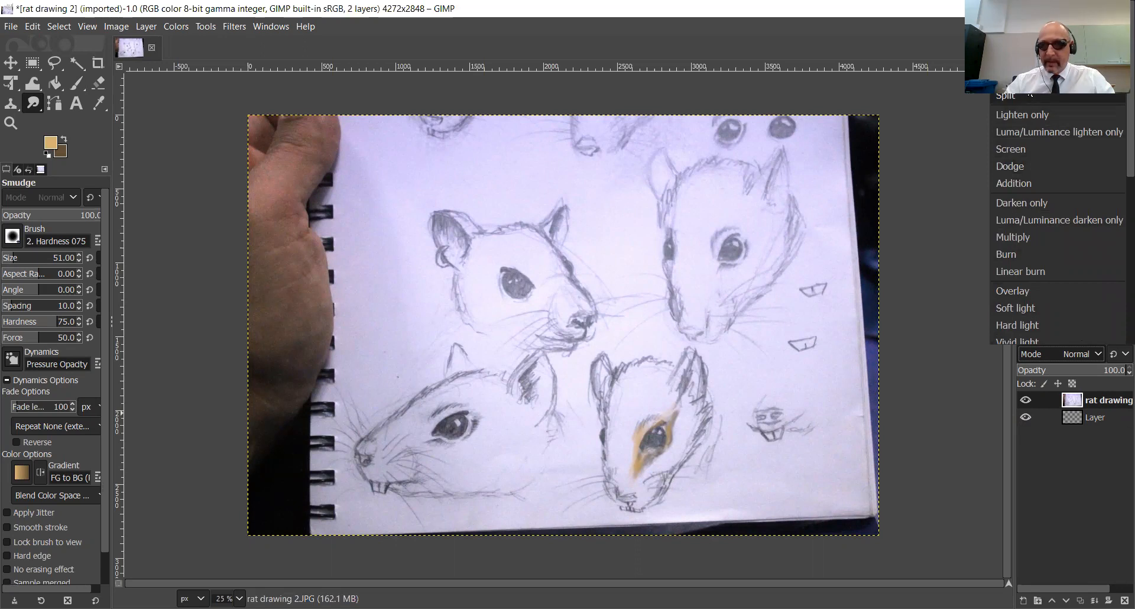
click(1030, 236)
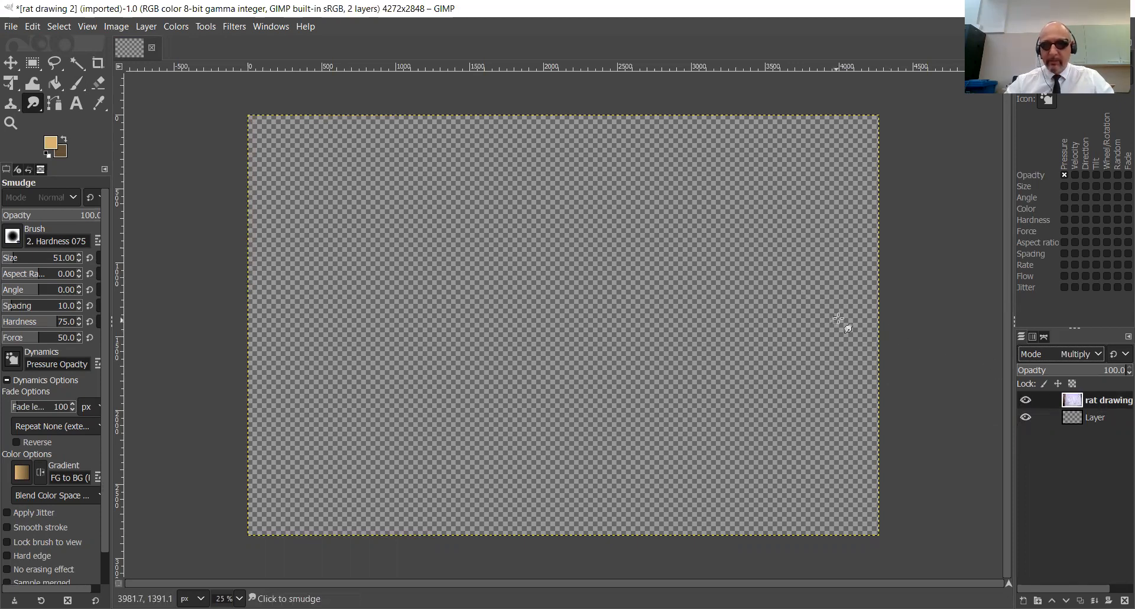
- Set the foreground colour to white and bucket-fill the empty layer beneath the rat drawing with it
click(1093, 421)
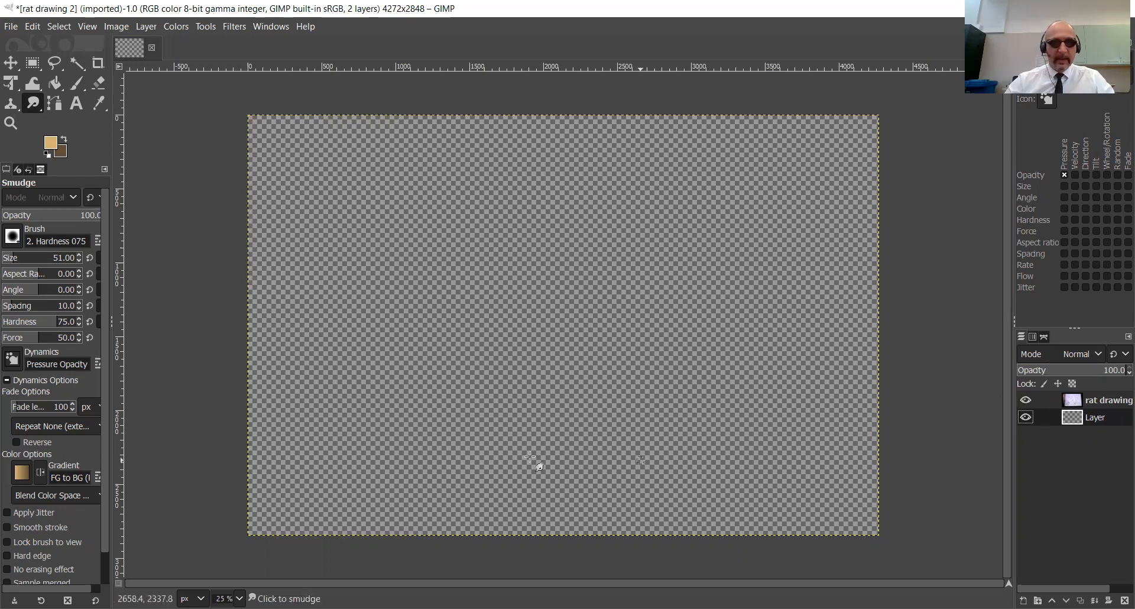
click(55, 83)
click(50, 142)
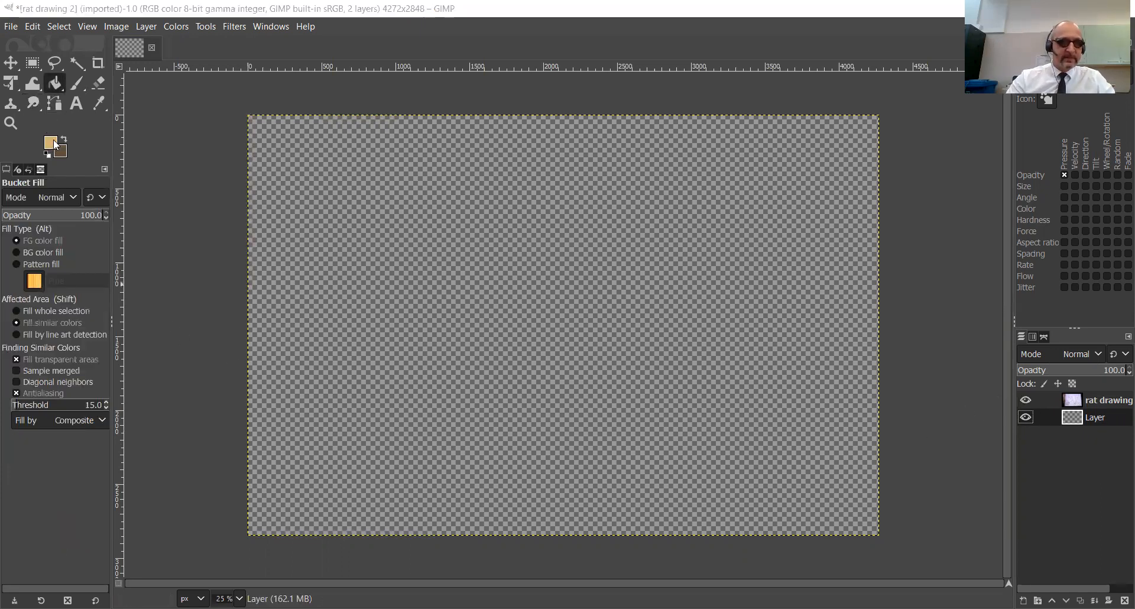
click(51, 142)
drag(17, 76, 14, 70)
click(179, 260)
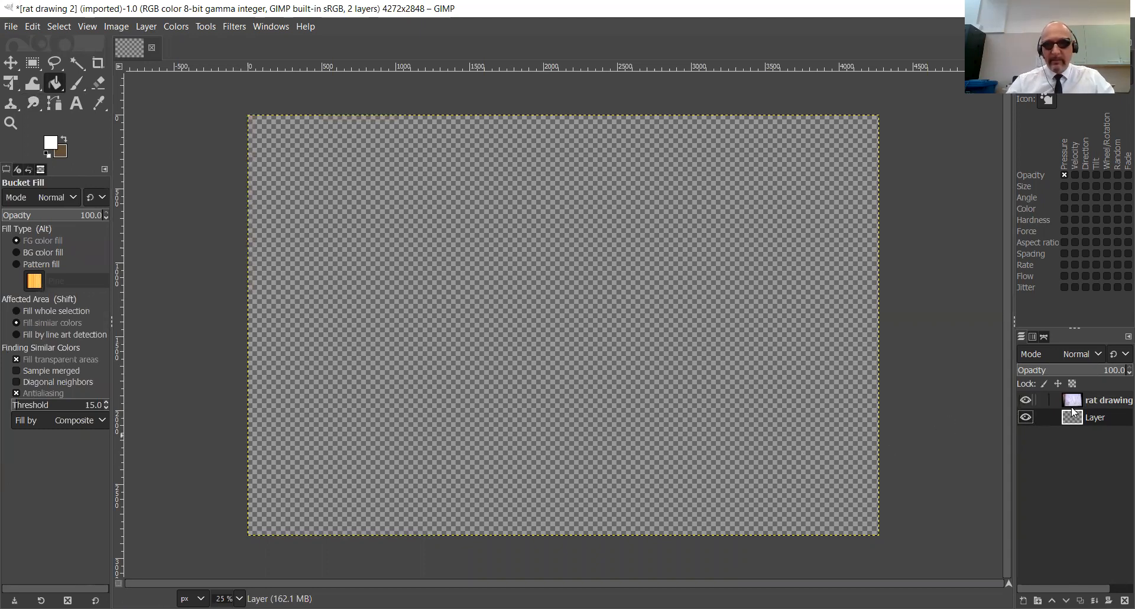
click(552, 317)
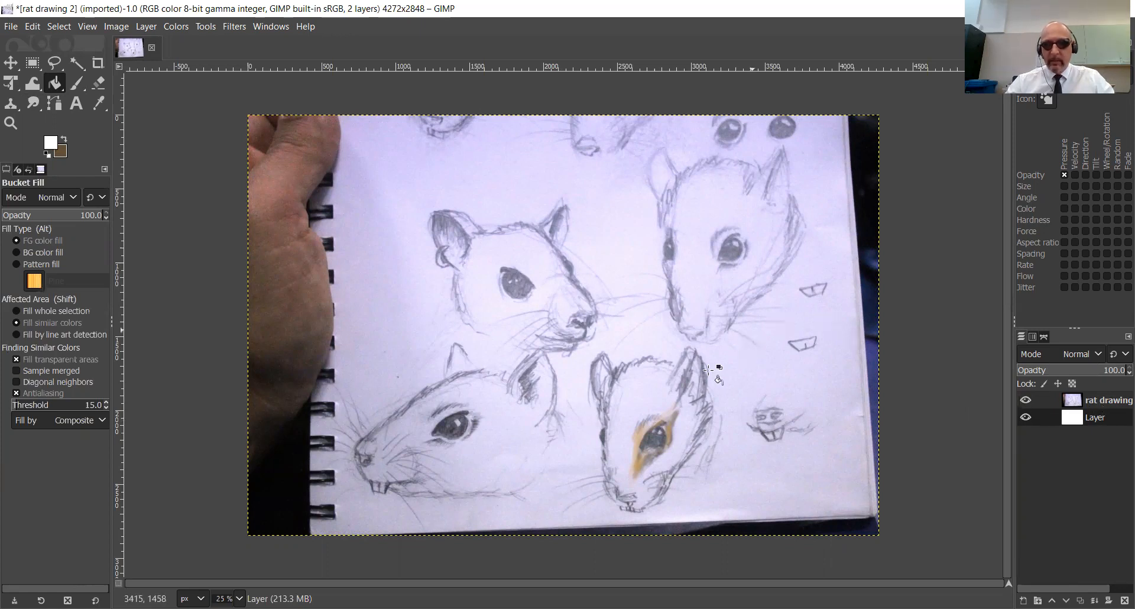
- Paint brown Paintbrush strokes on the white bottom layer over the right ear of the bottom-centre rat, down towards its eye
click(78, 83)
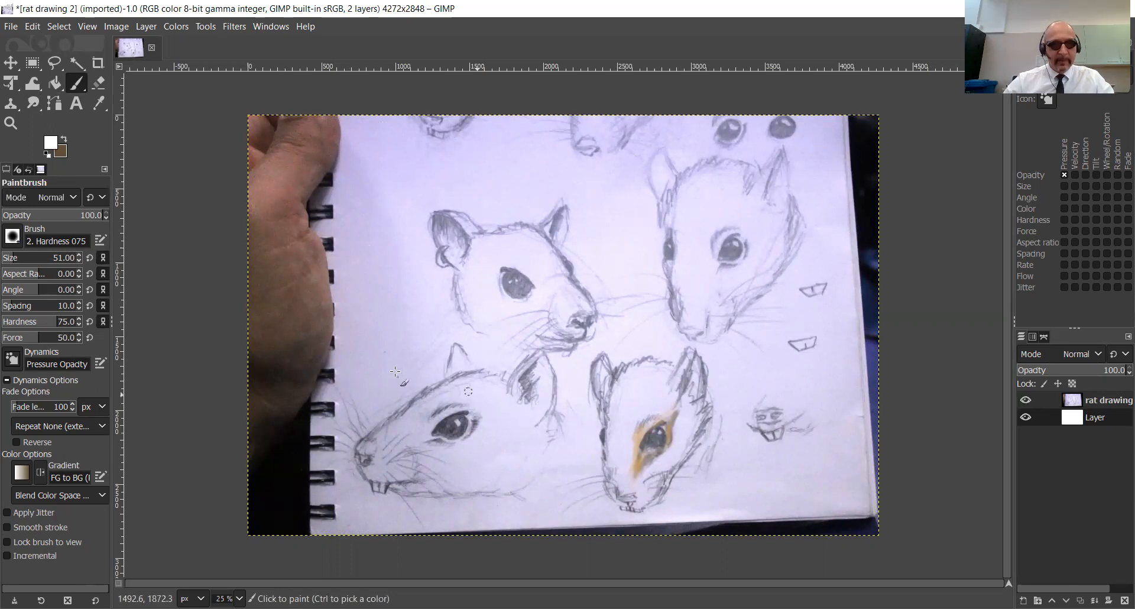
click(12, 122)
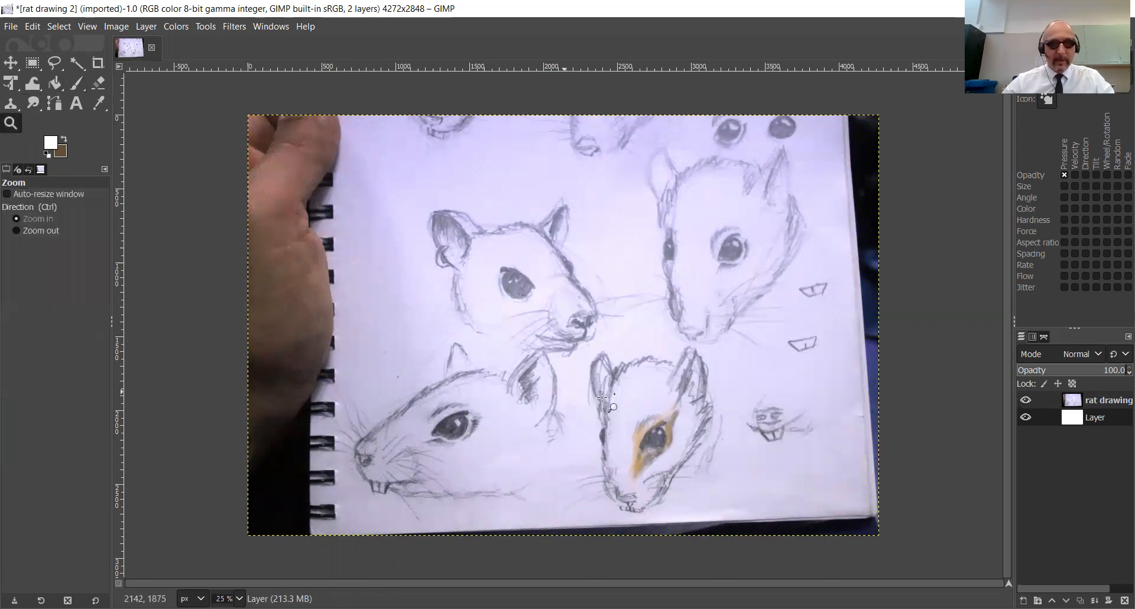
click(656, 449)
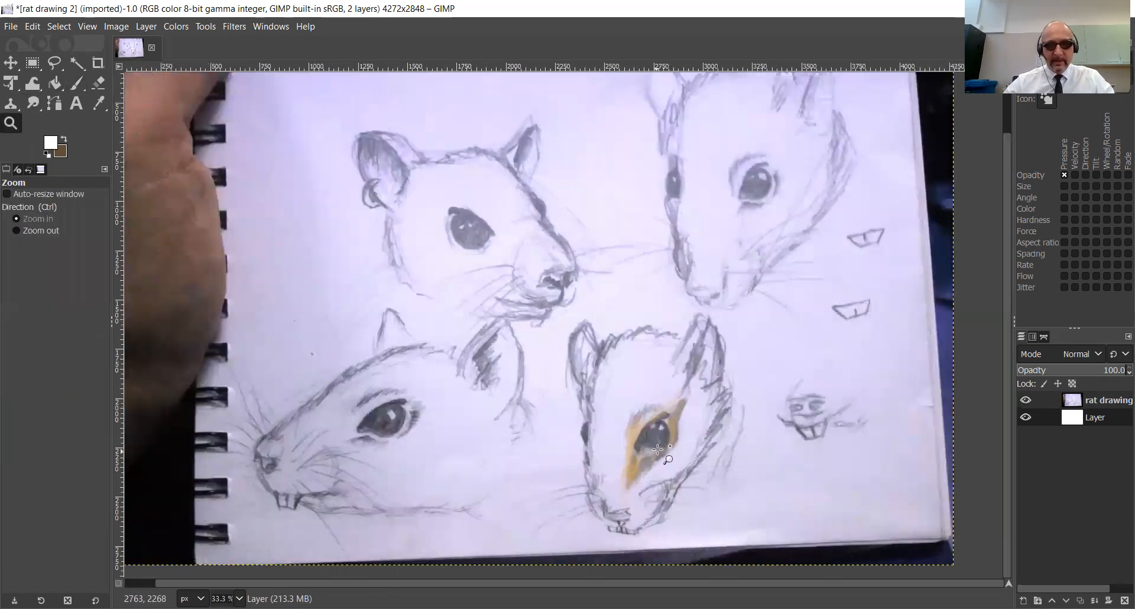
click(657, 447)
click(658, 444)
click(659, 440)
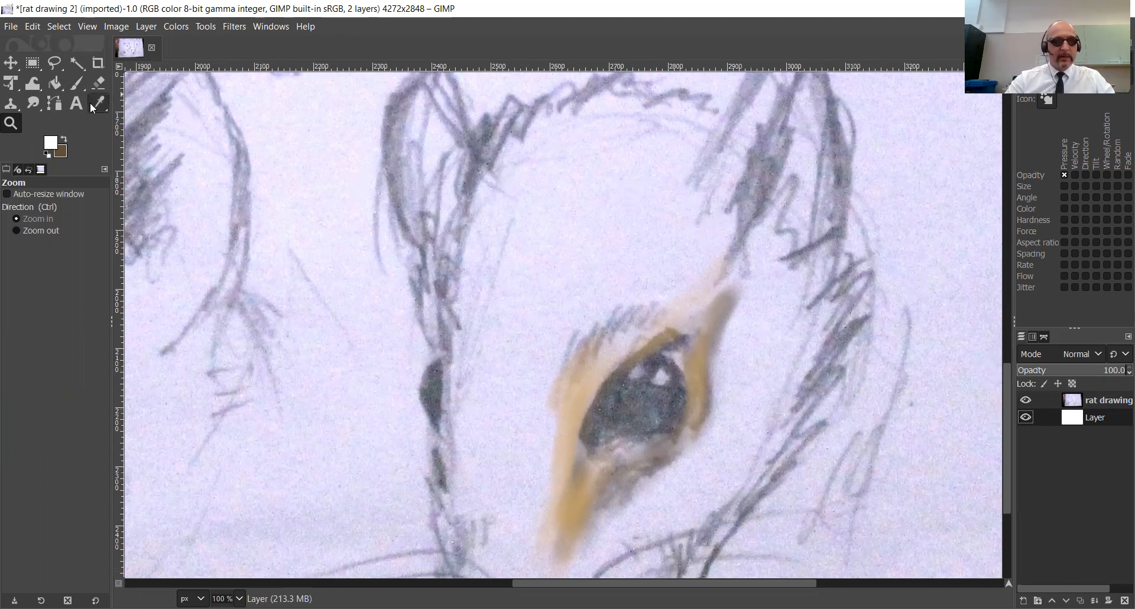
click(76, 84)
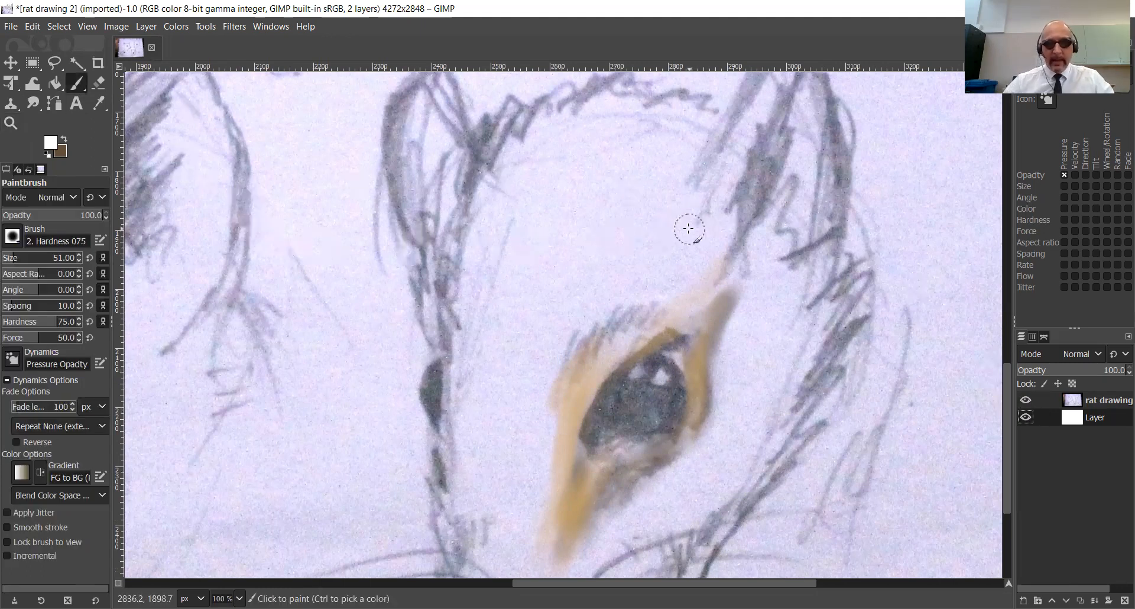
click(751, 239)
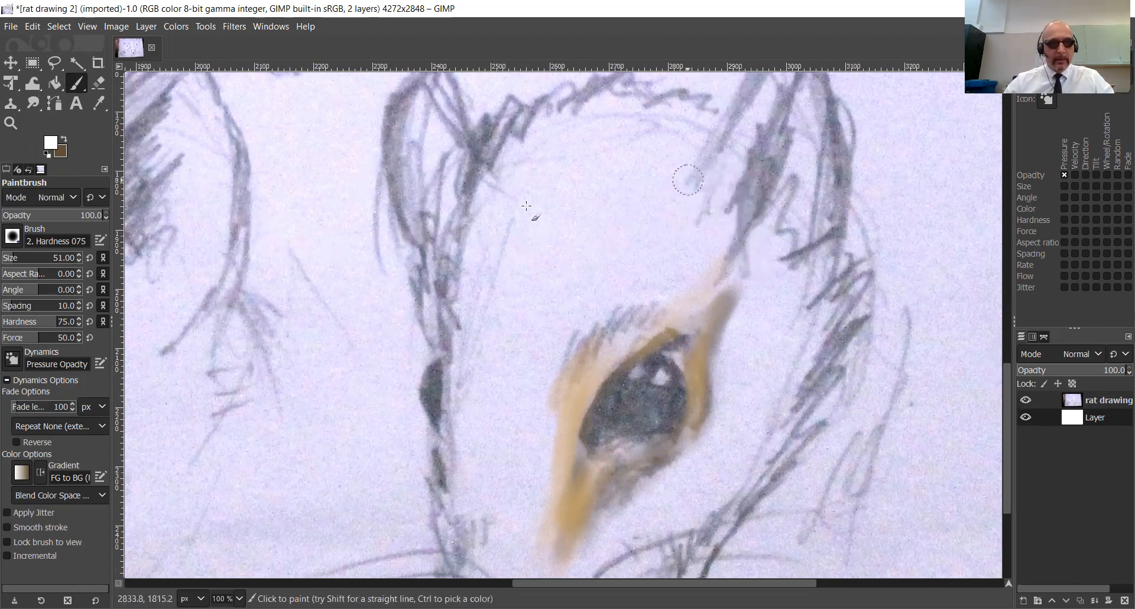
click(64, 138)
mouse_move(727, 181)
mouse_down()
mouse_move(754, 234)
mouse_move(735, 212)
mouse_up()
mouse_move(755, 256)
mouse_down()
mouse_move(741, 249)
mouse_move(735, 260)
mouse_move(724, 237)
mouse_move(715, 249)
mouse_move(748, 195)
mouse_move(749, 236)
mouse_up()
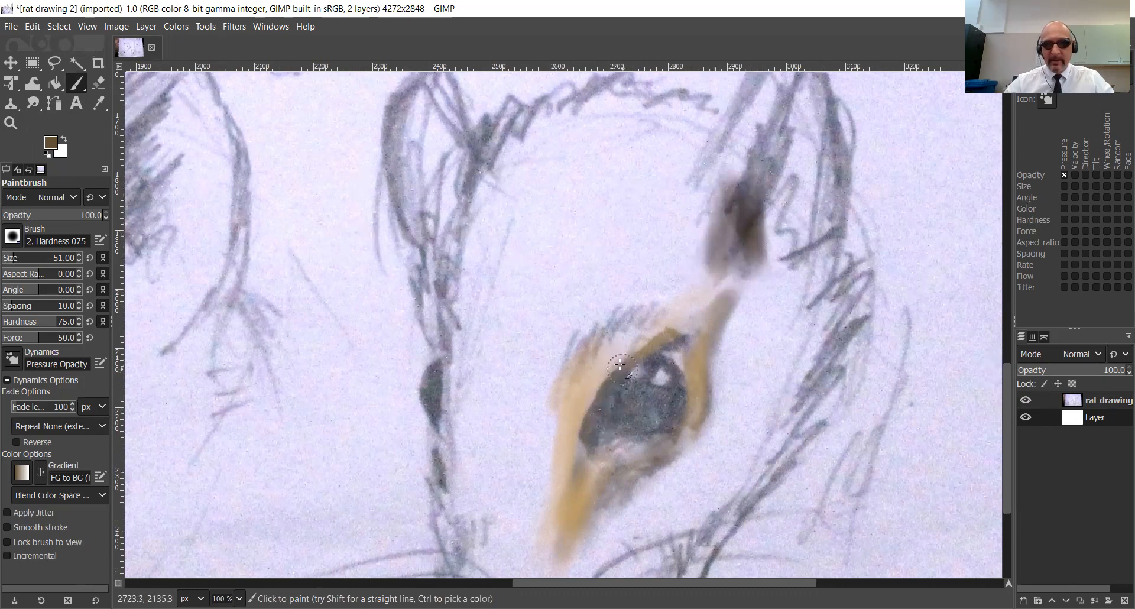
mouse_move(753, 212)
mouse_down()
mouse_move(716, 316)
mouse_move(737, 259)
mouse_move(700, 312)
mouse_move(745, 262)
mouse_move(723, 327)
mouse_move(755, 194)
mouse_move(785, 146)
mouse_move(778, 216)
mouse_move(806, 110)
mouse_move(802, 195)
mouse_move(805, 174)
mouse_move(765, 274)
mouse_move(772, 226)
mouse_move(798, 146)
mouse_move(768, 258)
mouse_move(790, 196)
mouse_move(782, 283)
mouse_up()
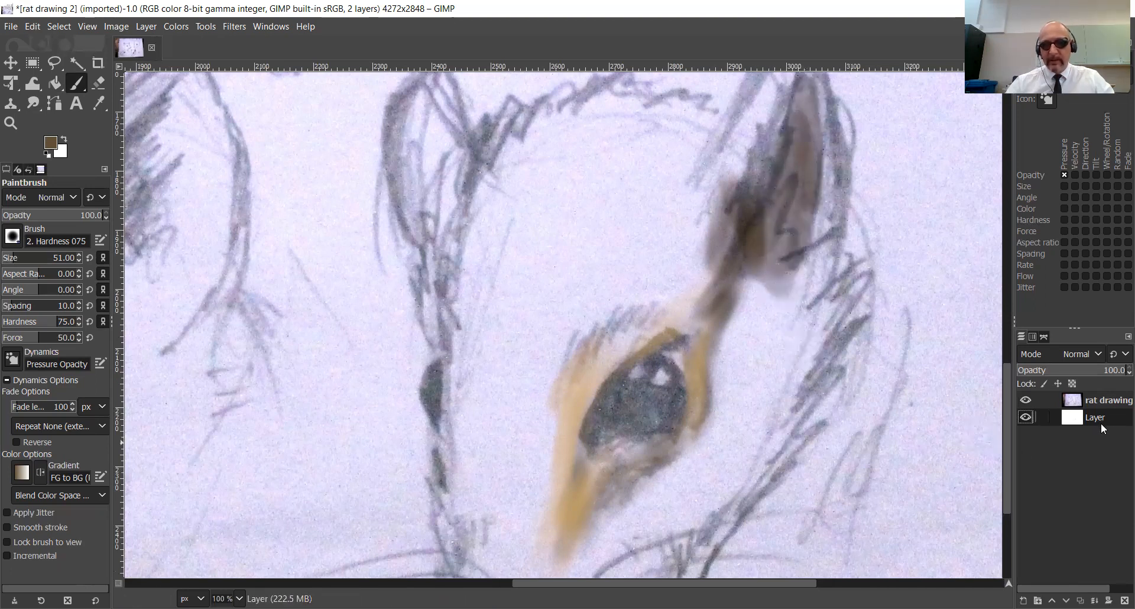
- Try bucket-filling the bottom layer with brown, and revert to the last Paintbrush state in the undo history
click(55, 85)
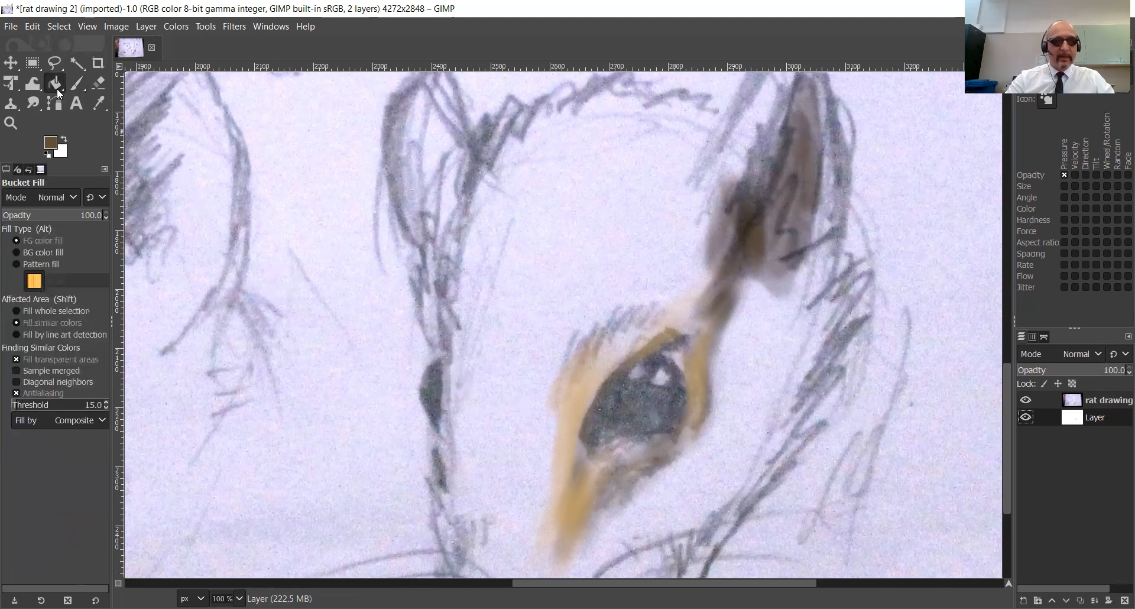
click(631, 283)
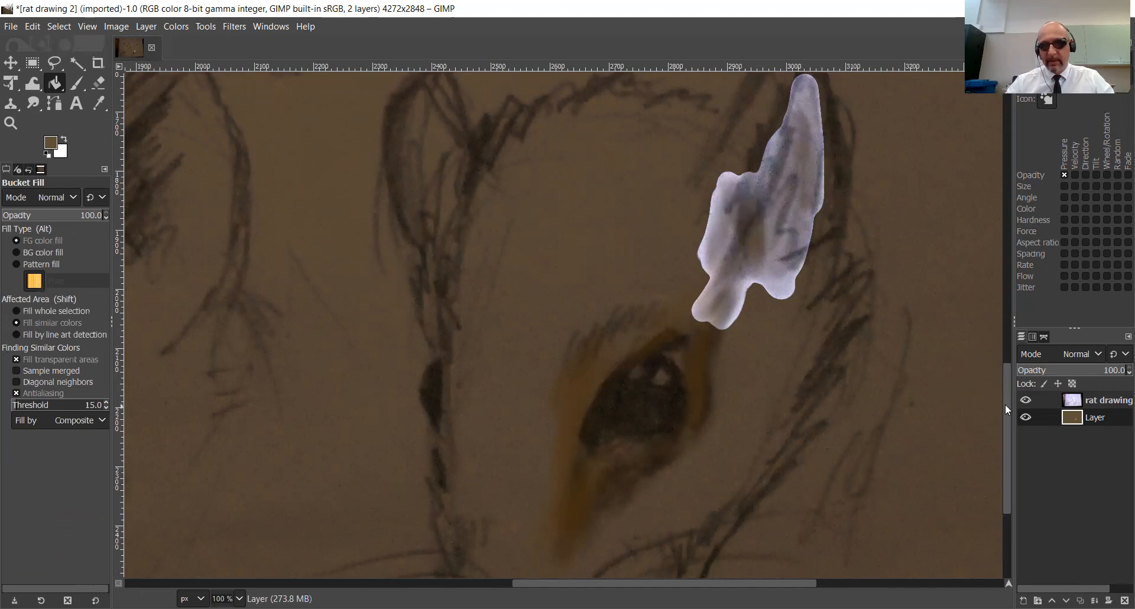
click(31, 169)
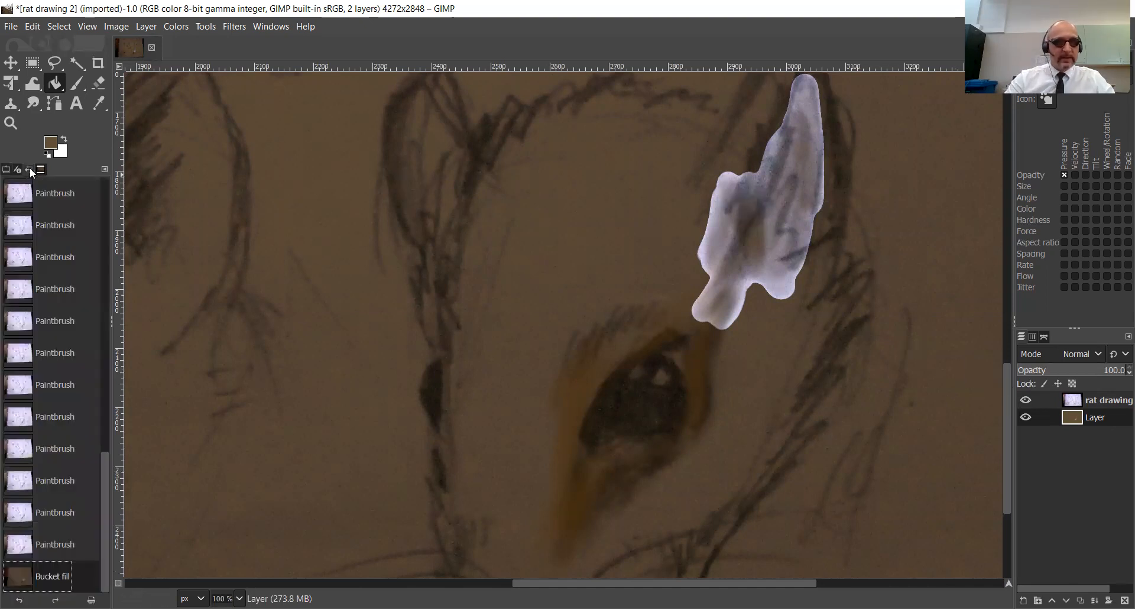
click(67, 538)
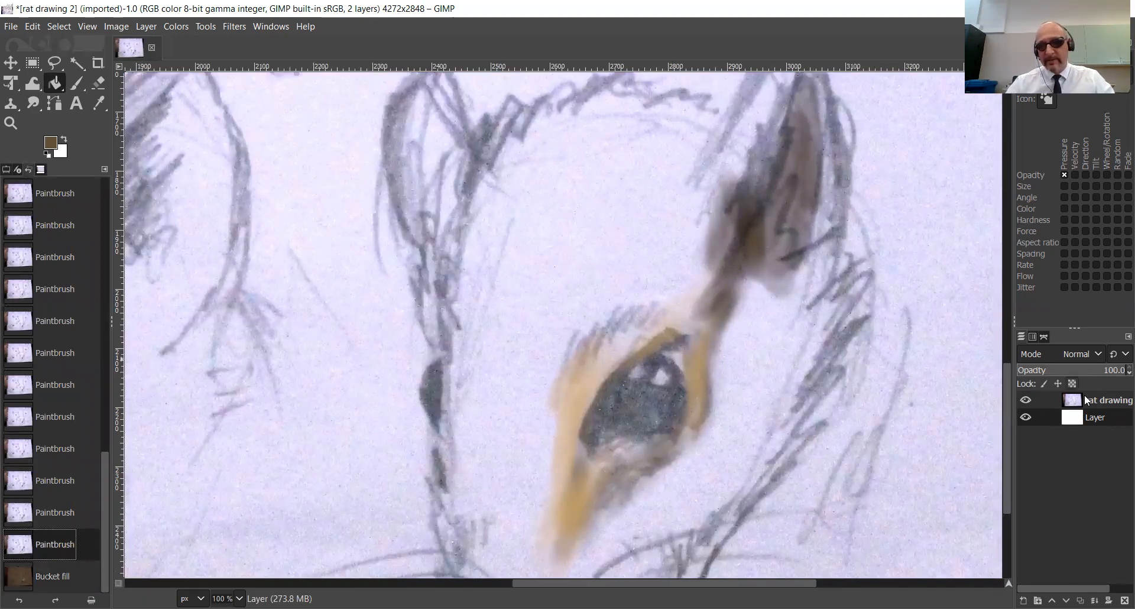
- Add another transparent layer and move it to the top of the stack, above the rat drawing
click(1127, 337)
mouse_move(1050, 342)
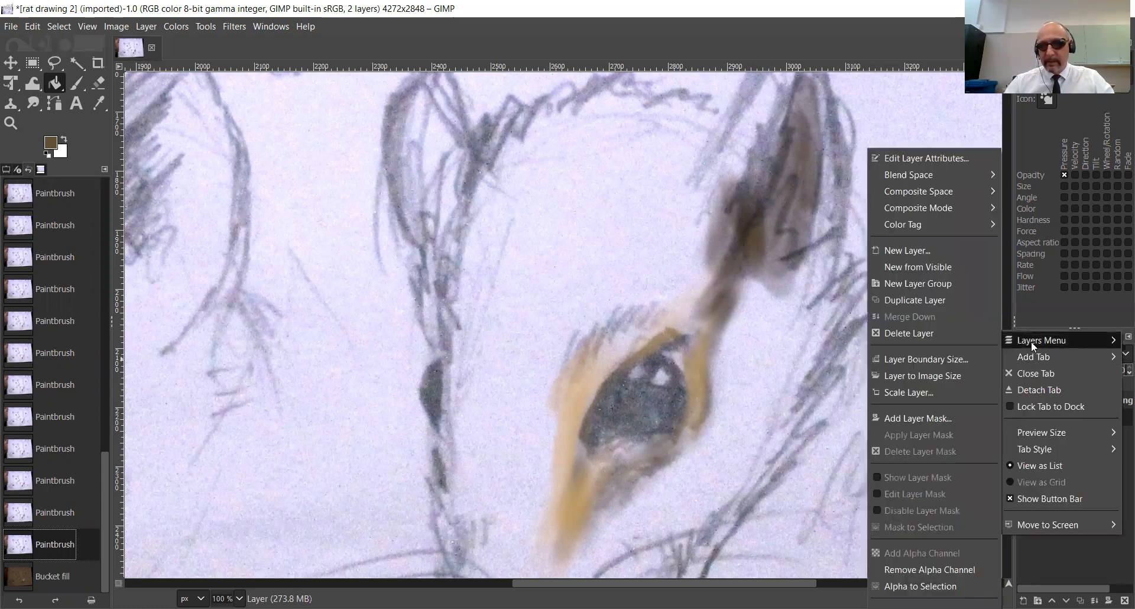
click(903, 251)
click(1008, 430)
mouse_move(1095, 418)
mouse_down()
mouse_move(1085, 395)
mouse_move(1103, 407)
mouse_up()
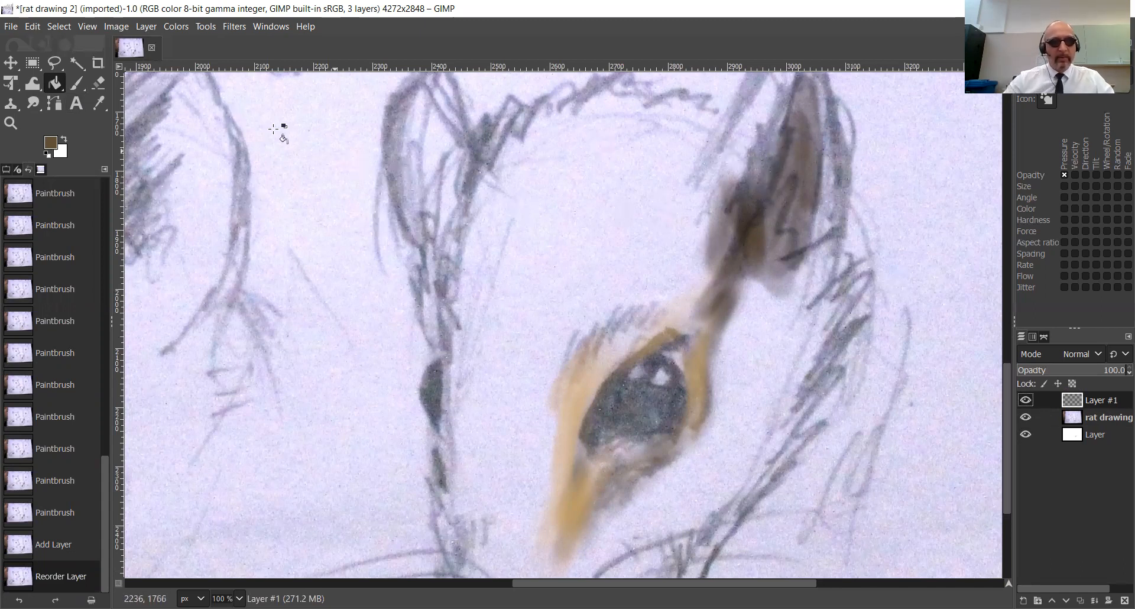
- Paint brown Paintbrush strokes on the new top layer over the rat's right ear and down towards its eye
click(75, 86)
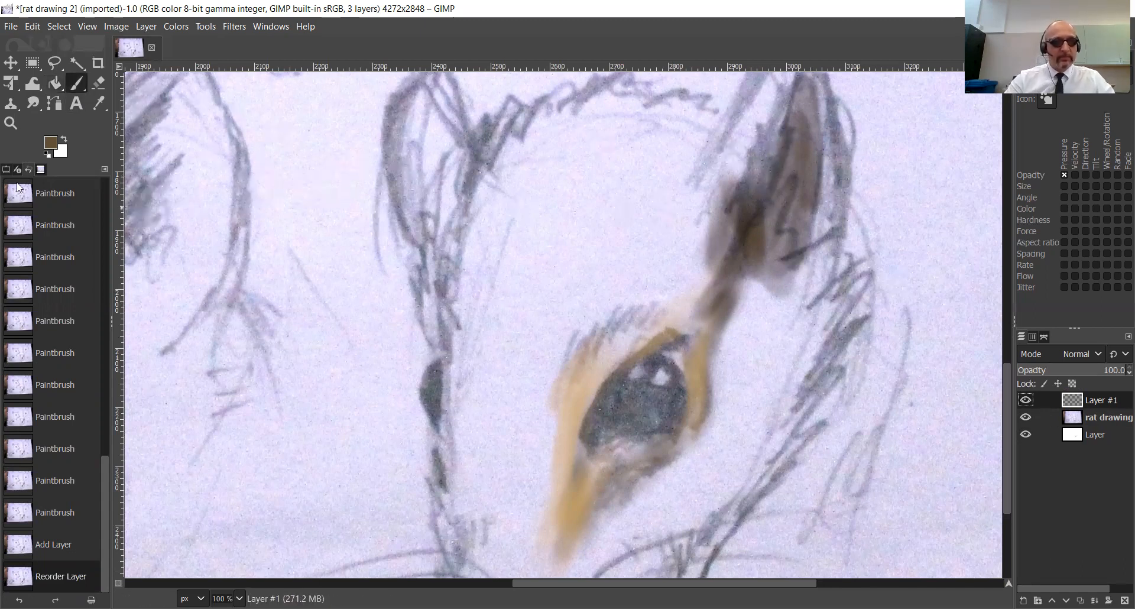
click(7, 170)
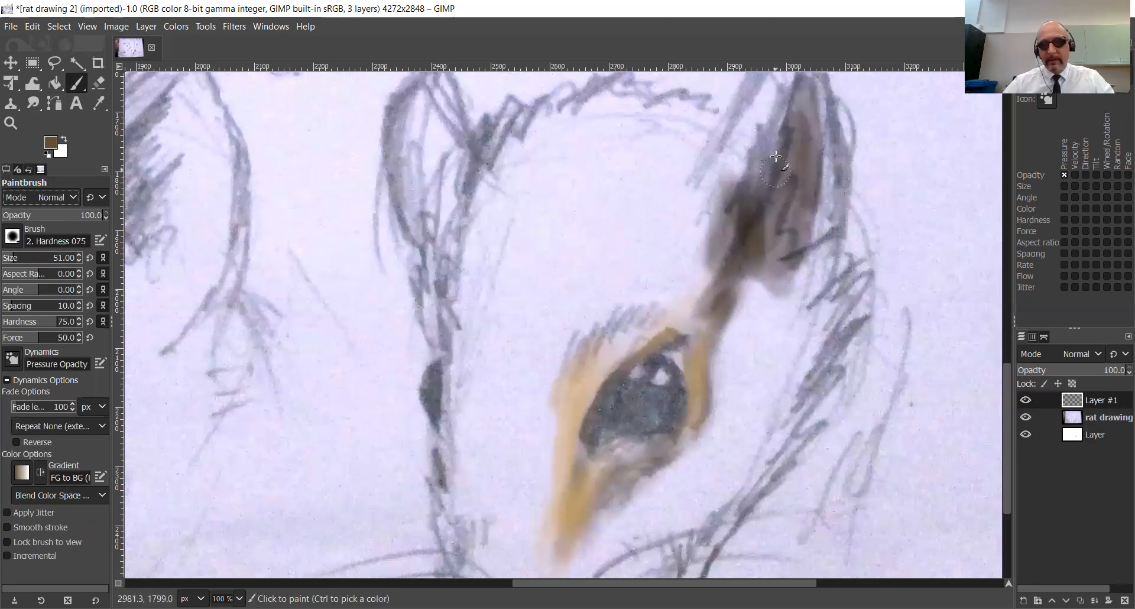
drag(734, 202, 740, 216)
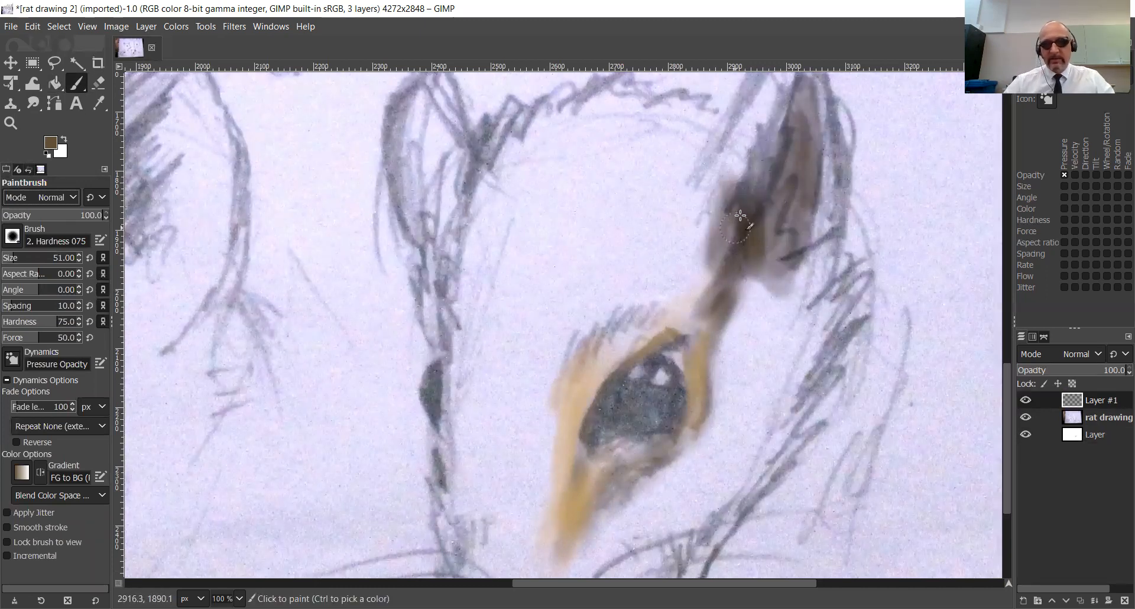
mouse_move(776, 135)
mouse_down()
mouse_move(754, 199)
mouse_move(760, 188)
mouse_move(723, 234)
mouse_move(756, 195)
mouse_move(709, 246)
mouse_move(769, 166)
mouse_move(757, 194)
mouse_move(782, 111)
mouse_move(756, 167)
mouse_up()
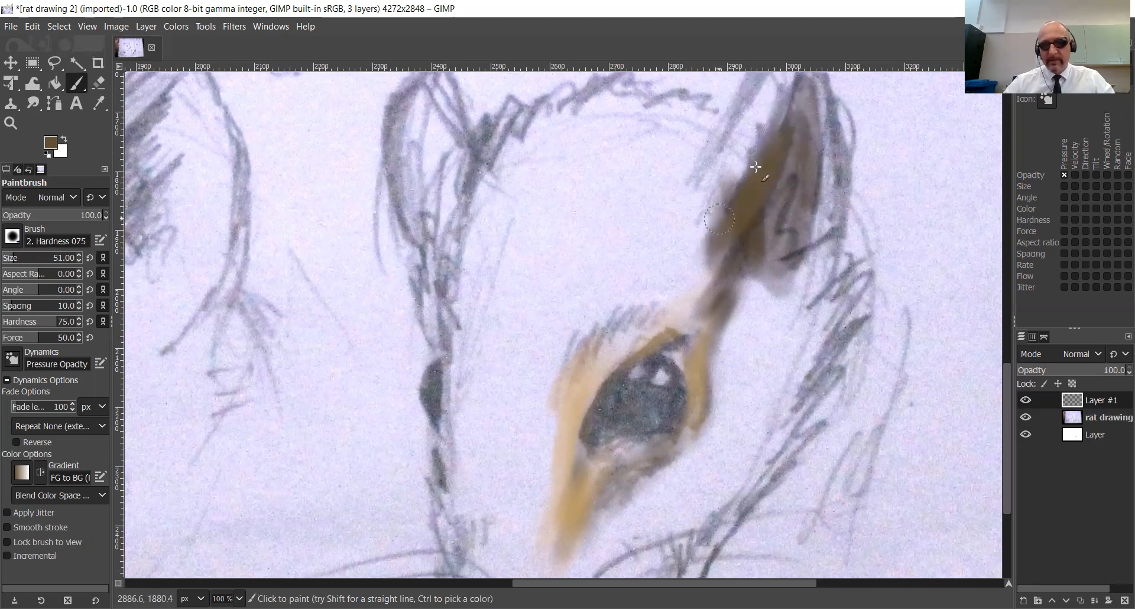
mouse_move(782, 114)
mouse_down()
mouse_move(733, 186)
mouse_move(770, 120)
mouse_move(720, 180)
mouse_move(763, 116)
mouse_move(712, 168)
mouse_move(708, 184)
mouse_move(761, 117)
mouse_move(737, 181)
mouse_move(780, 108)
mouse_move(736, 221)
mouse_move(755, 187)
mouse_move(707, 264)
mouse_move(751, 201)
mouse_move(702, 259)
mouse_move(727, 214)
mouse_move(713, 245)
mouse_up()
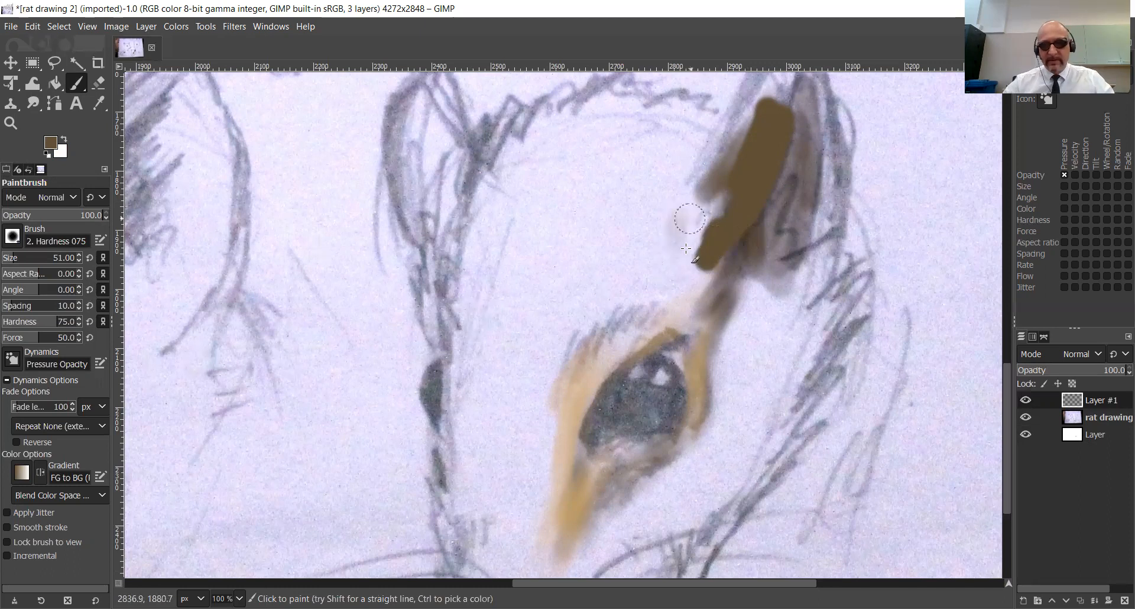
mouse_move(692, 266)
mouse_down()
mouse_move(712, 220)
mouse_move(699, 325)
mouse_up()
mouse_move(701, 241)
mouse_down()
mouse_move(720, 193)
mouse_move(693, 287)
mouse_move(719, 198)
mouse_up()
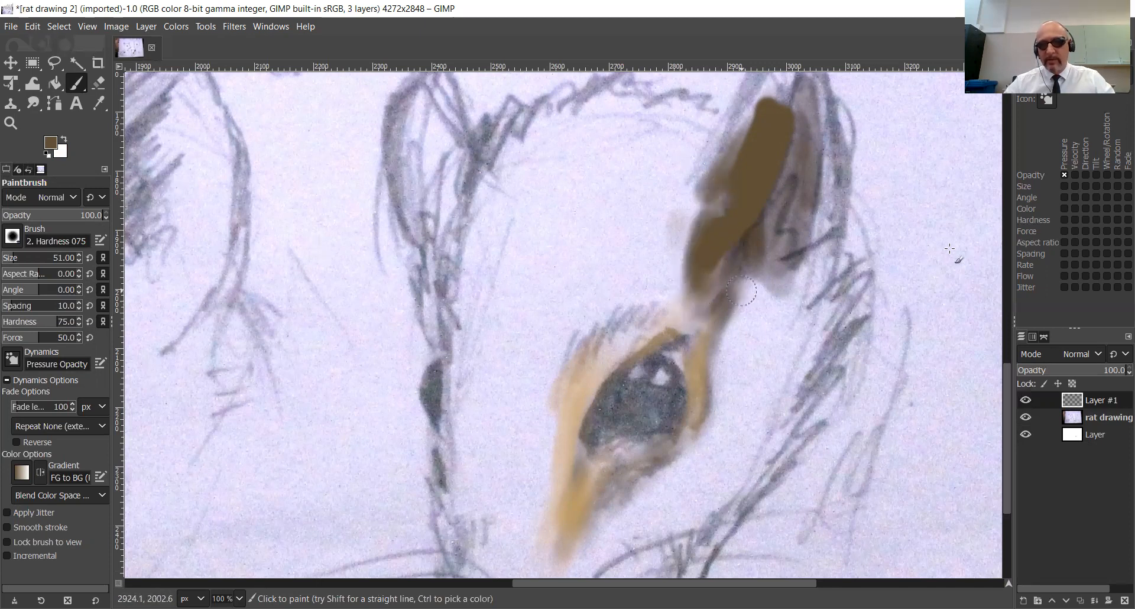